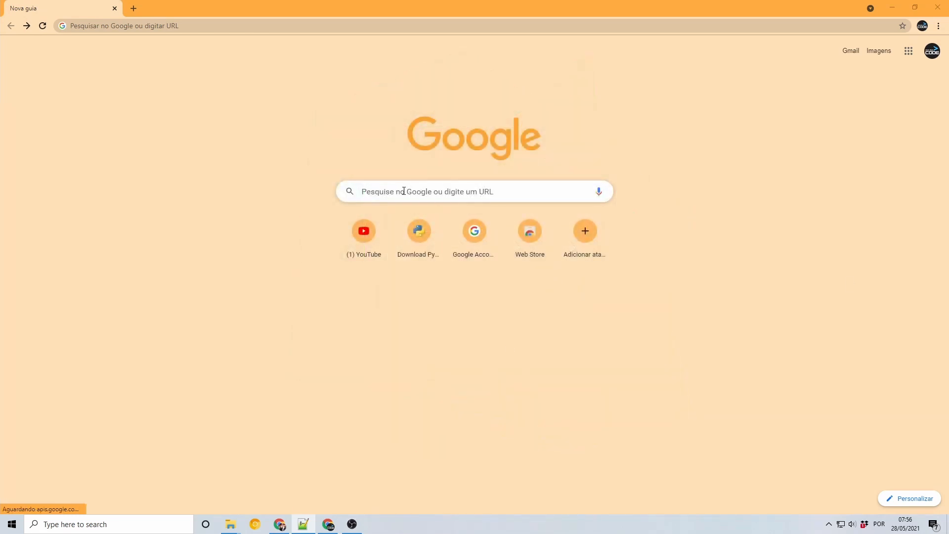
Search Google for "pycharm download" and open the JetBrains PyCharm download page
left_click(404, 191)
type("pycharm download")
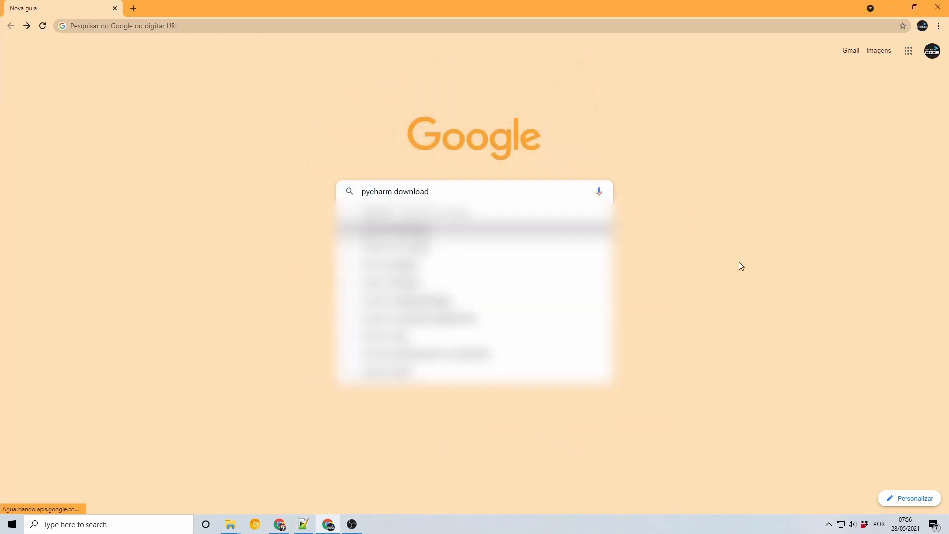
key("Return")
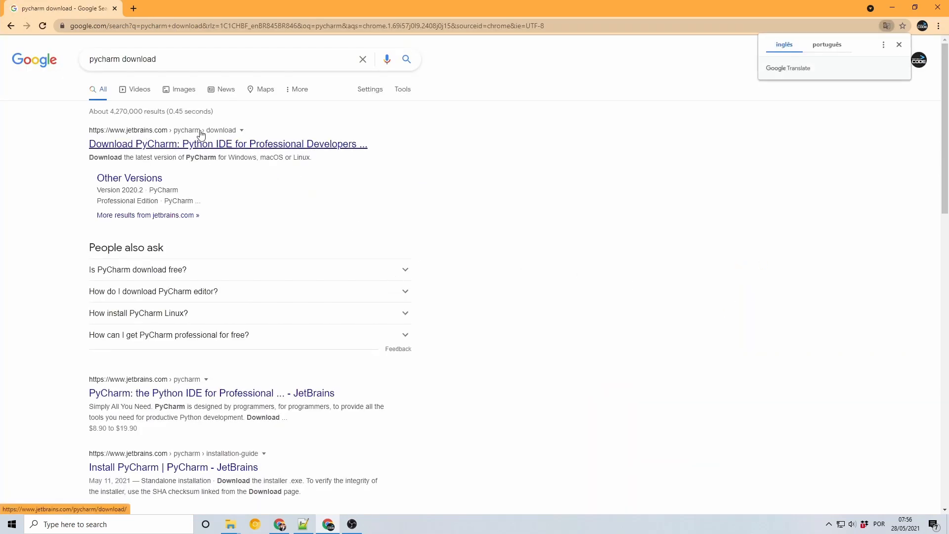
left_click(182, 144)
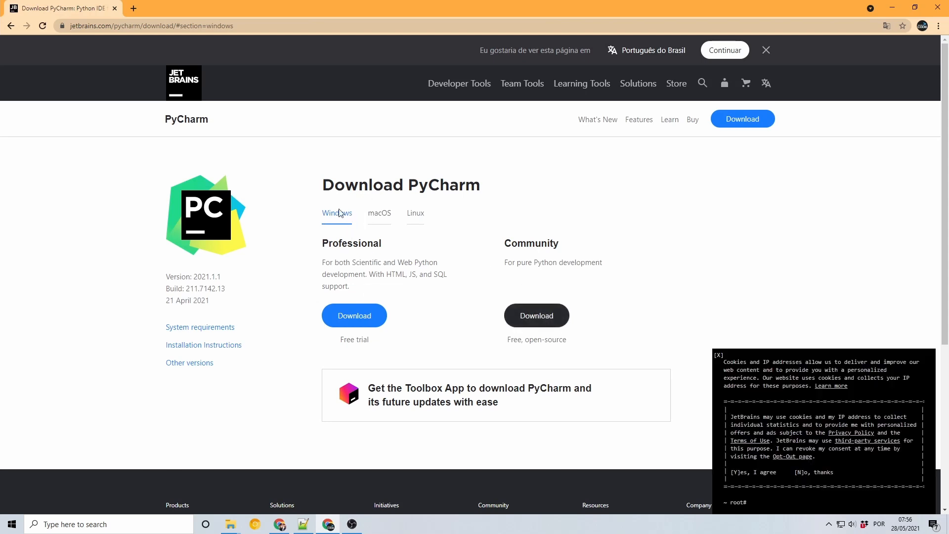
Examine the macOS, Linux and Windows download options and the descriptions of the Professional and Community editions
left_click(378, 215)
left_click(415, 217)
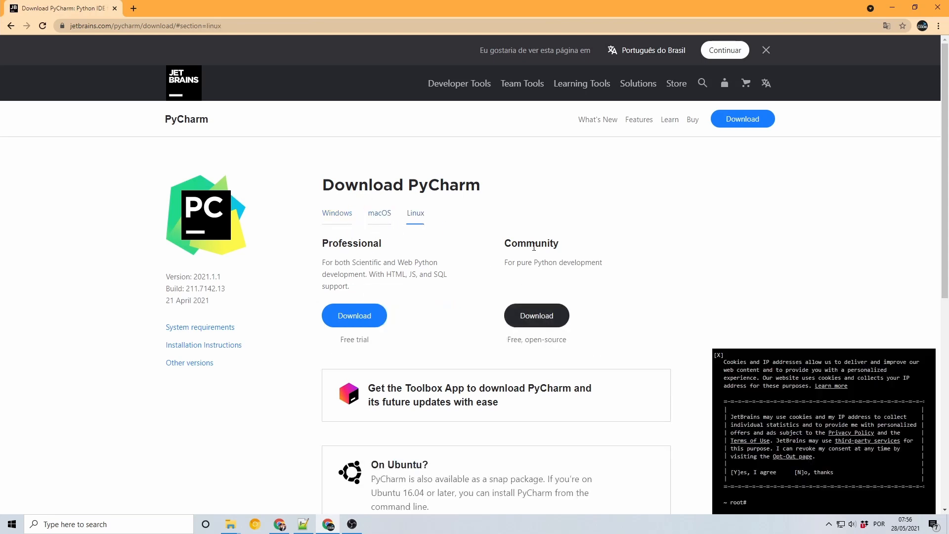
left_click(378, 217)
left_click(336, 217)
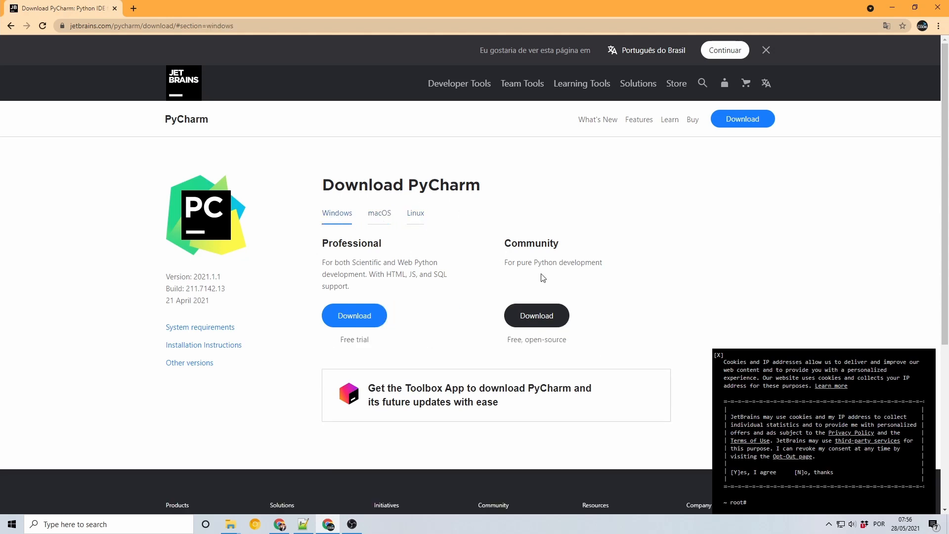
left_click_drag(327, 246, 387, 249)
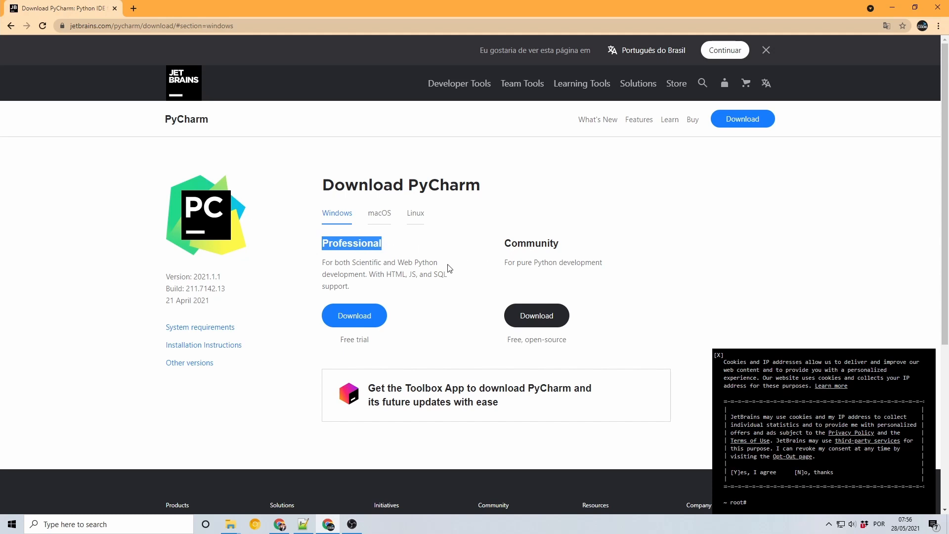
left_click_drag(389, 342, 341, 347)
left_click(453, 295)
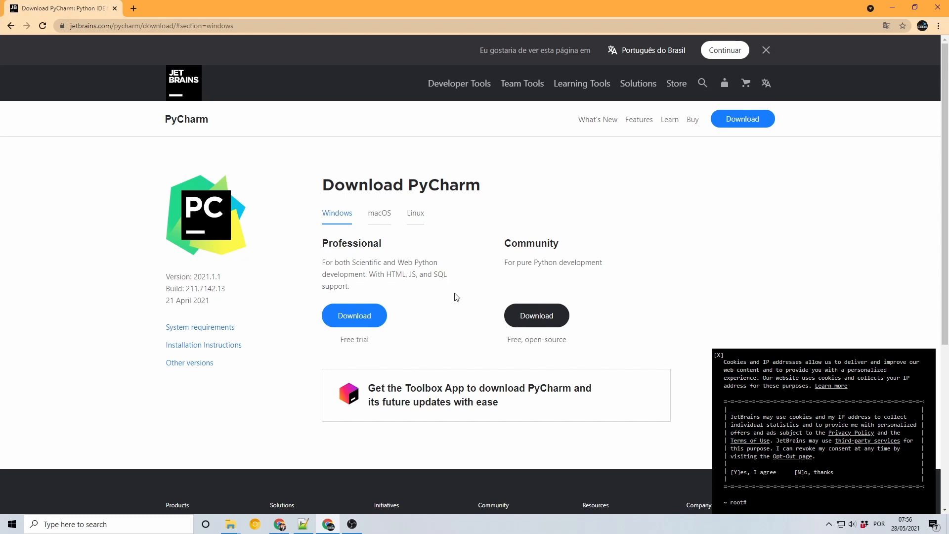
left_click_drag(505, 242, 568, 246)
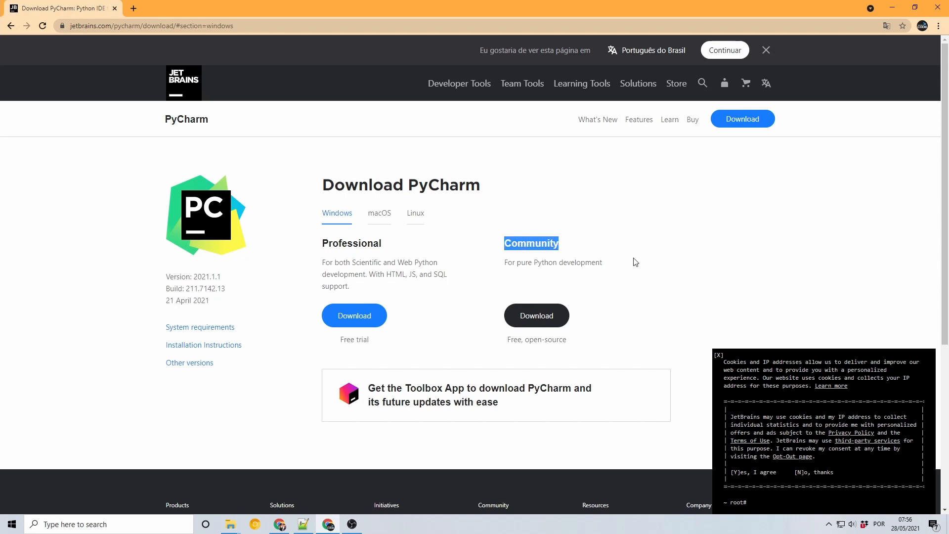
left_click_drag(504, 264, 607, 266)
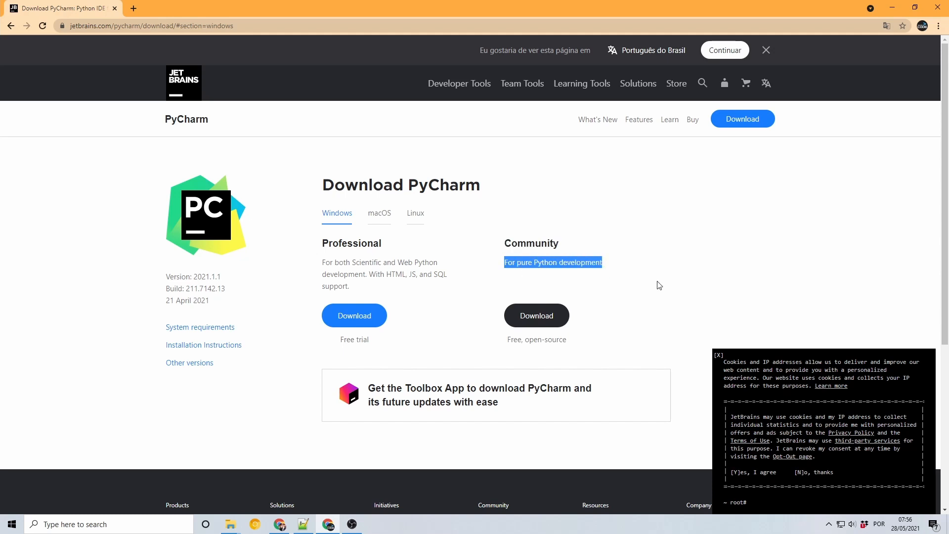
left_click_drag(507, 341, 571, 343)
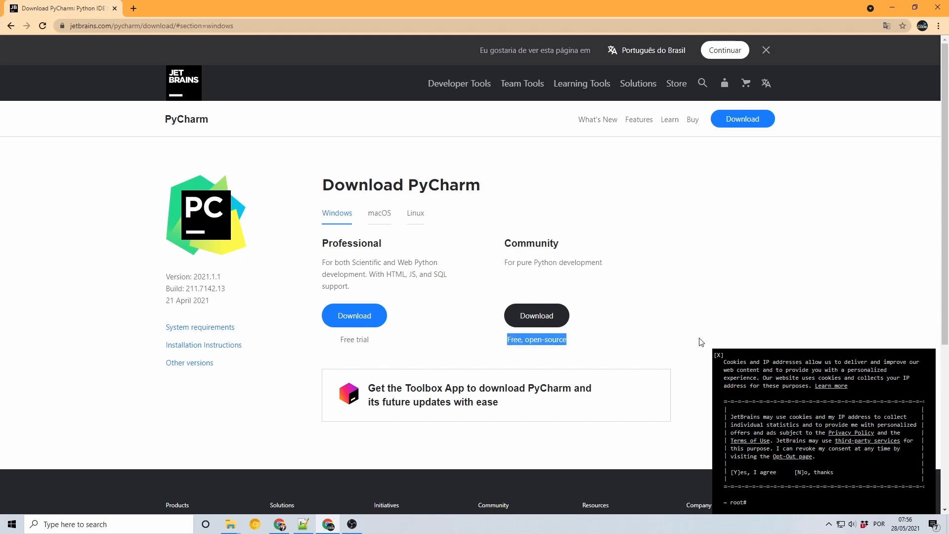
Download the free Community edition for Windows and launch its installer from the desktop
left_click(548, 317)
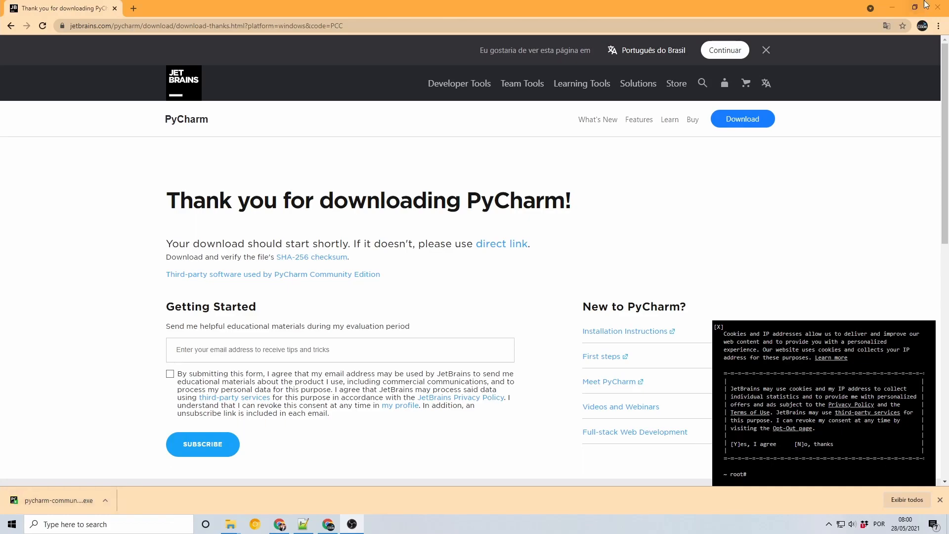
left_click(893, 8)
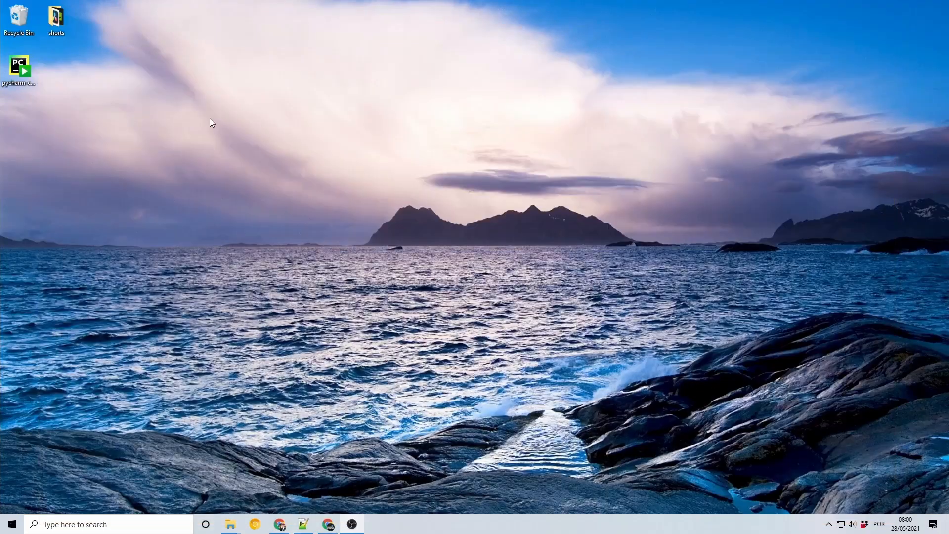
double_click(21, 71)
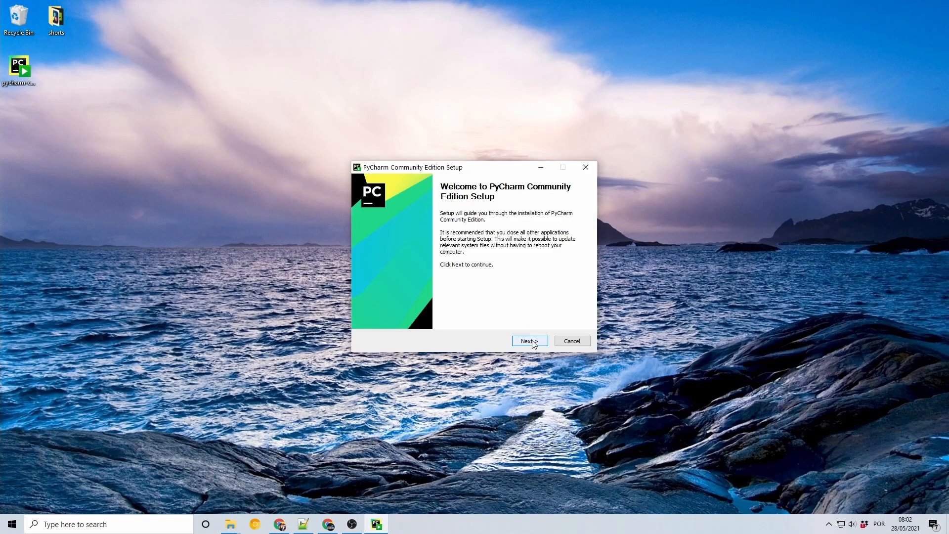
Set the installation folder to D:\Programas\PyChram\PyCharm Community Edition 2021.1.1 and continue to the installation options
left_click(530, 341)
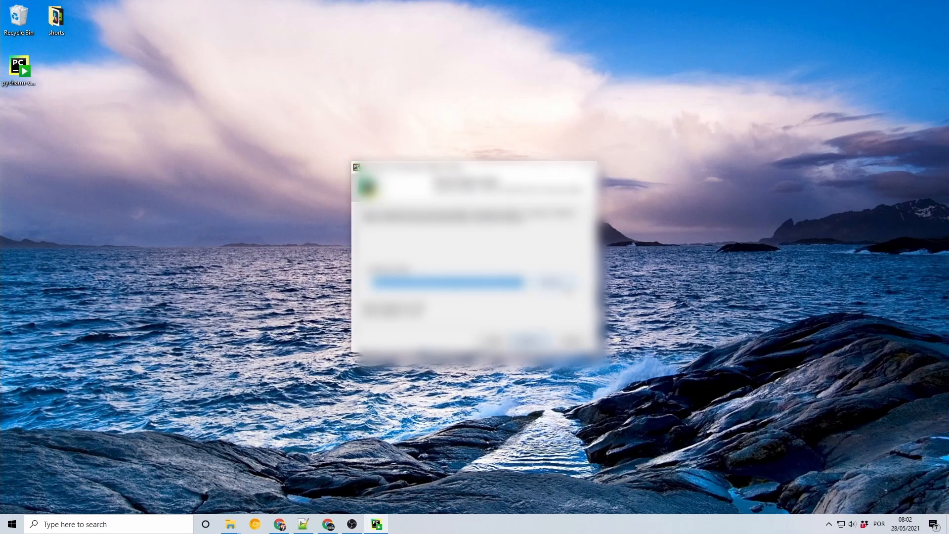
left_click(566, 284)
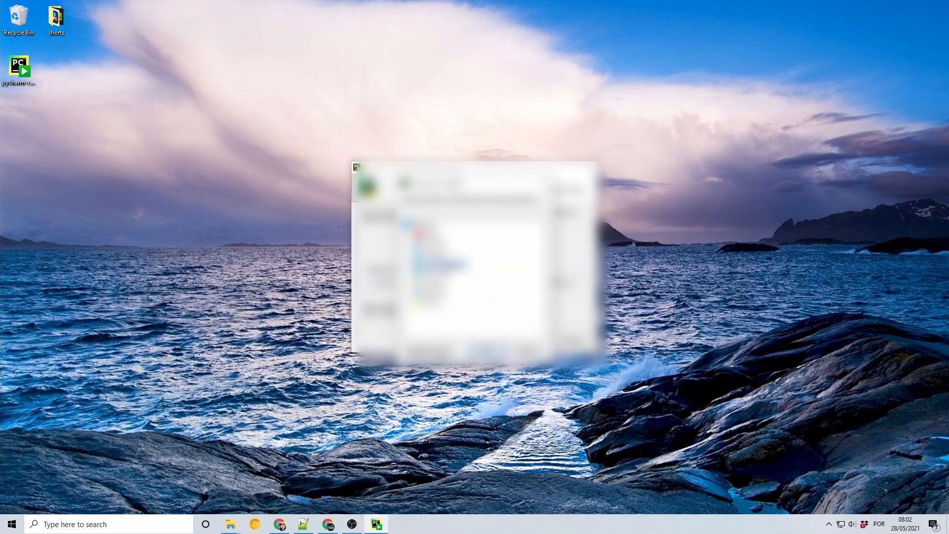
left_click(434, 277)
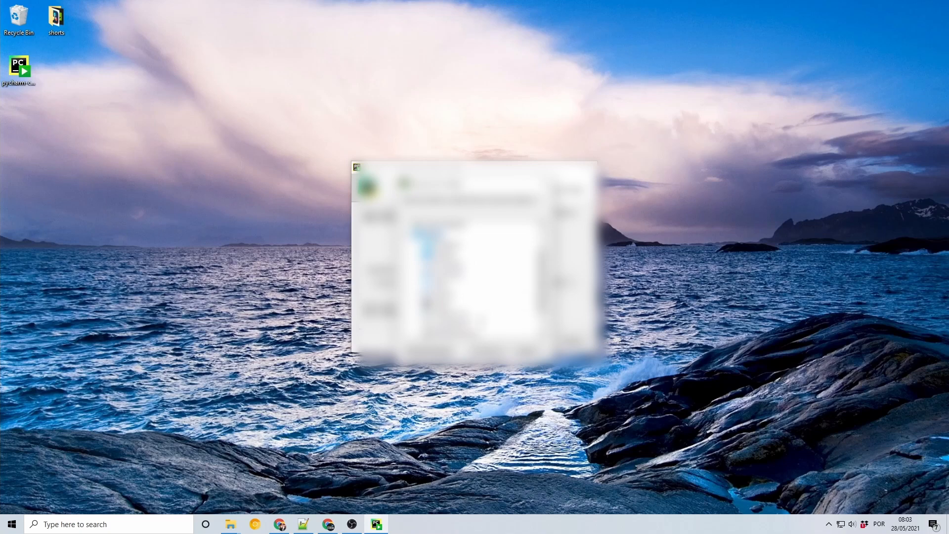
left_click(453, 326)
left_click_drag(542, 264, 542, 278)
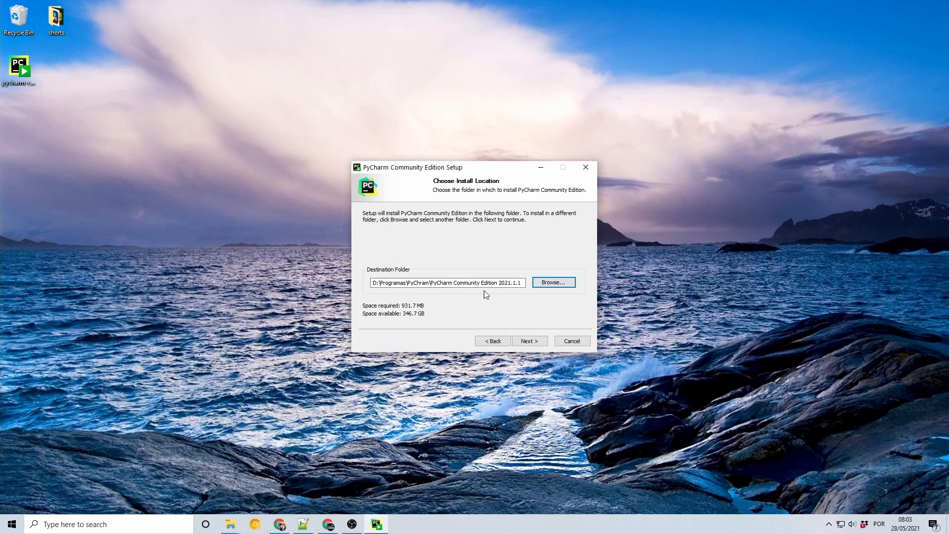
left_click(536, 342)
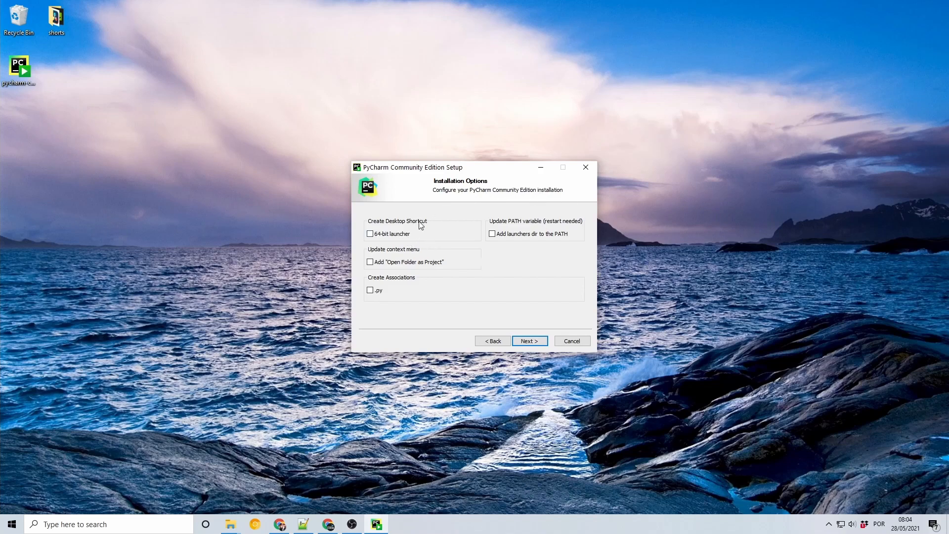
Enable the 64-bit launcher desktop shortcut, "Open Folder as Project" and the .py association, and complete the installation with the JetBrains Start Menu folder
left_click(390, 235)
left_click(397, 262)
left_click(398, 294)
left_click(530, 341)
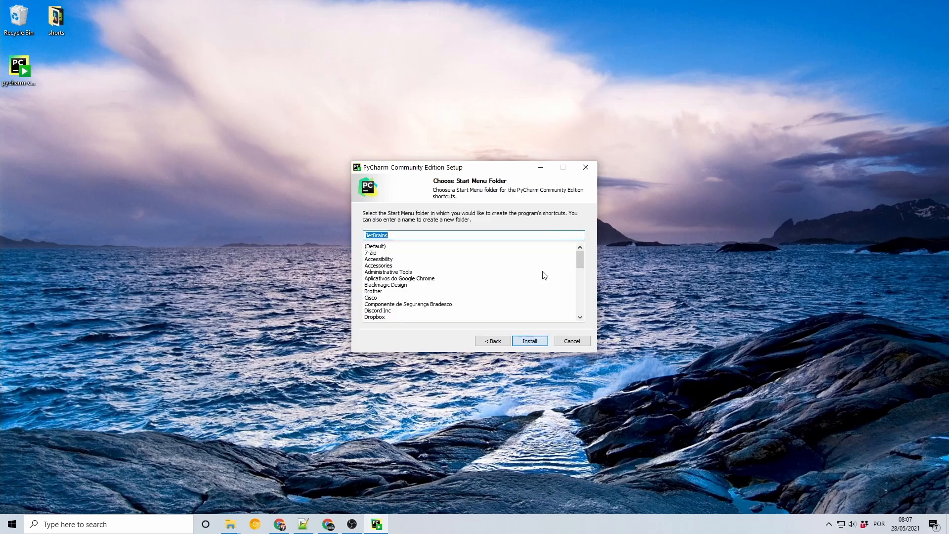
left_click(529, 341)
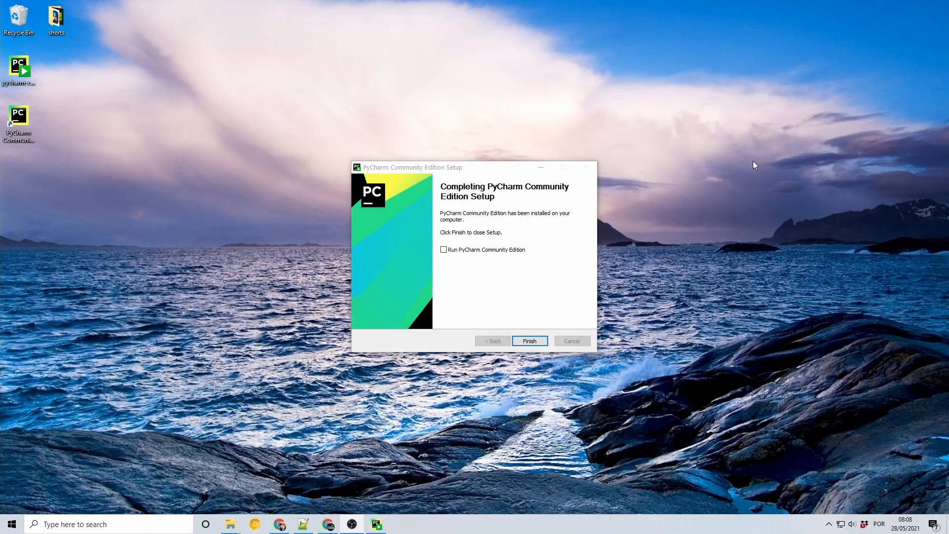
left_click(528, 342)
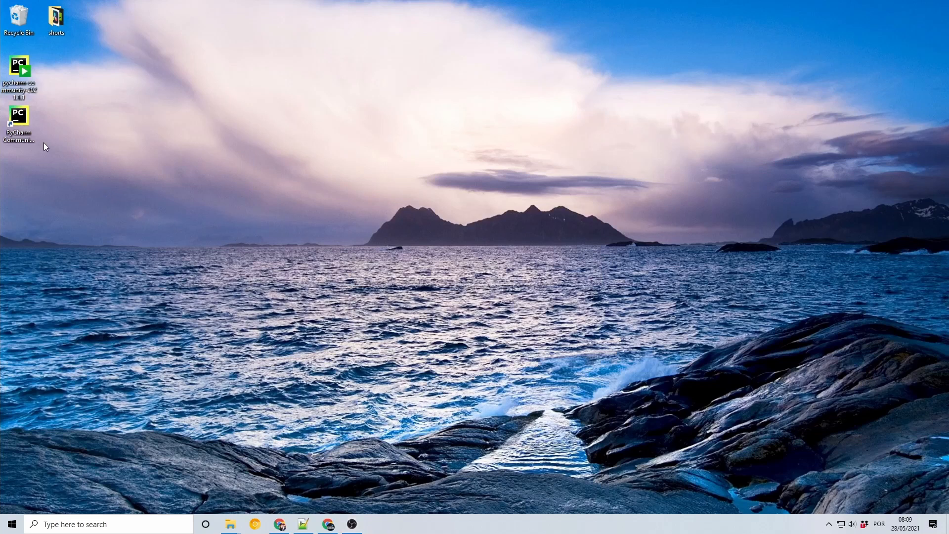
Open PyCharm Community Edition from its desktop shortcut and accept the user agreement
left_click(28, 134)
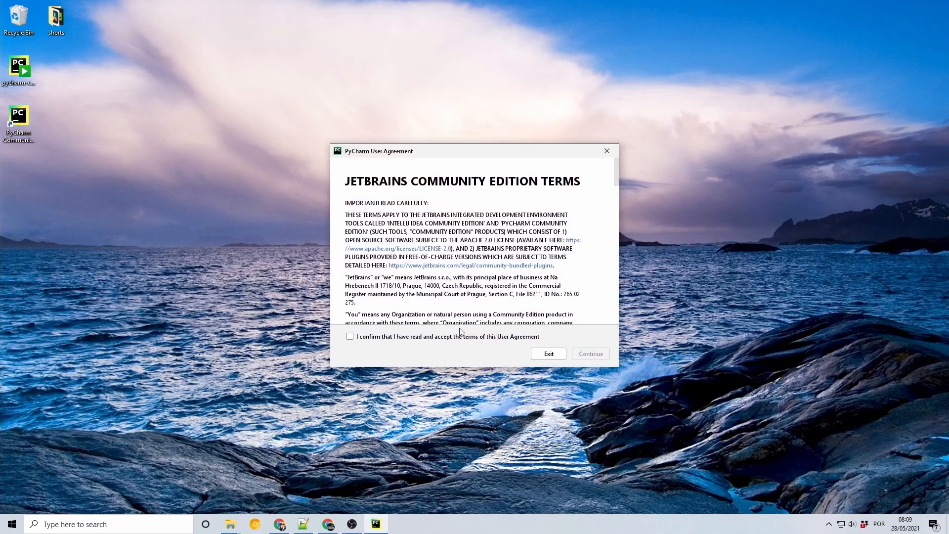
left_click(447, 336)
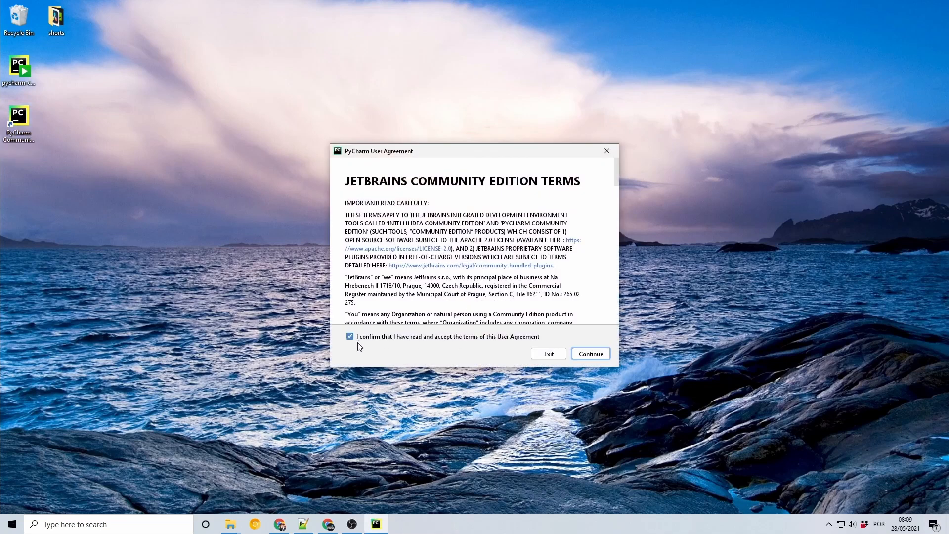
left_click(589, 355)
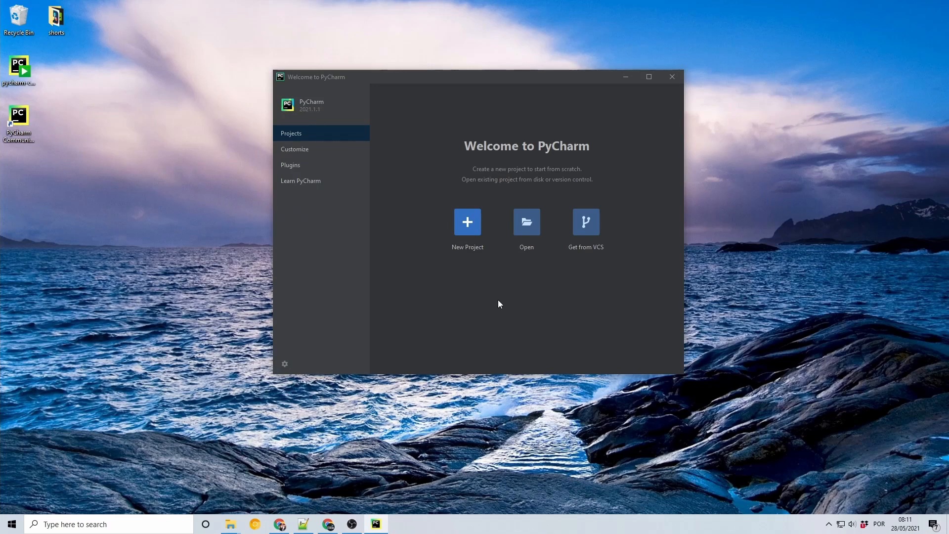
Create a new project at D:\PycharmProjects\hello with a new Virtualenv environment and the main.py welcome script
left_click(473, 223)
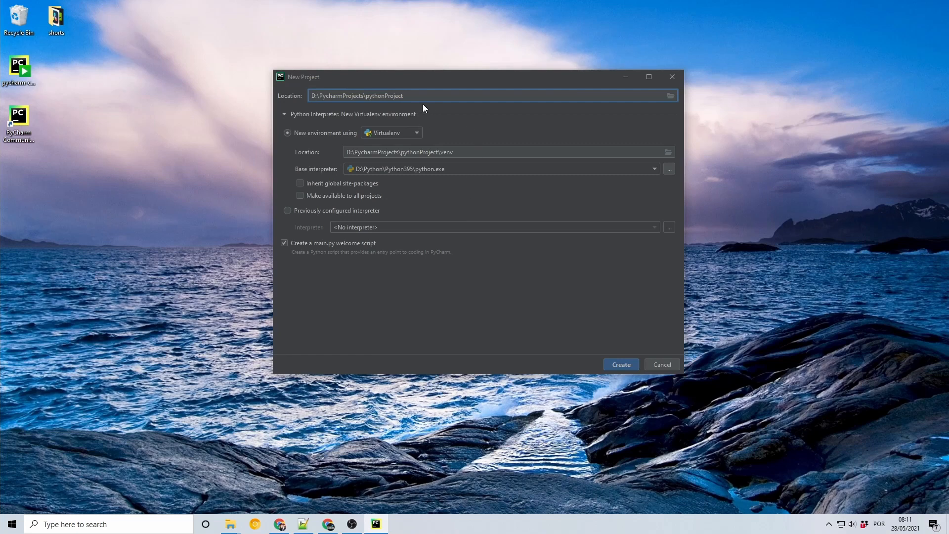
left_click_drag(410, 96, 366, 96)
type("heloo")
key("BackSpace")
key("BackSpace")
type("lo")
left_click(624, 366)
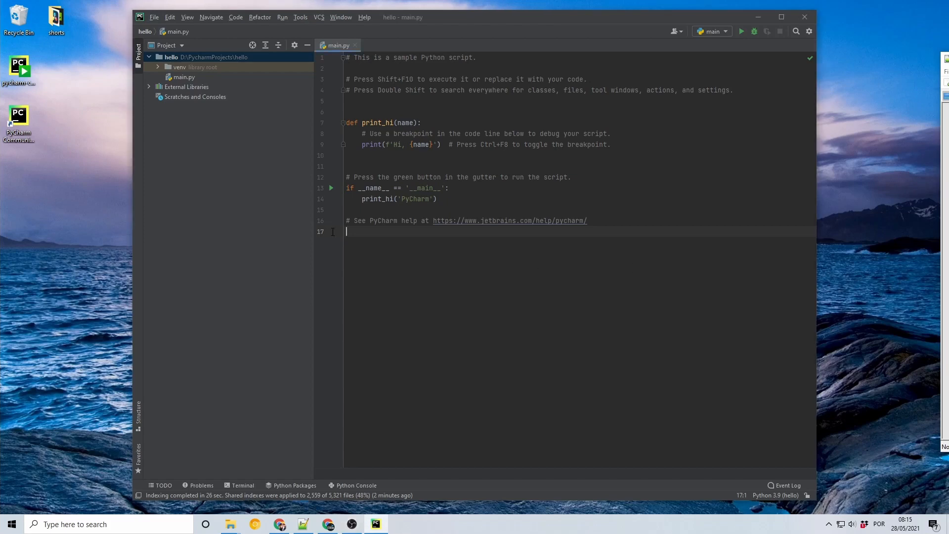
Replace all the sample code in main.py with print('Hello, from More than Code!')
left_click_drag(640, 255, 184, 46)
key("BackSpace")
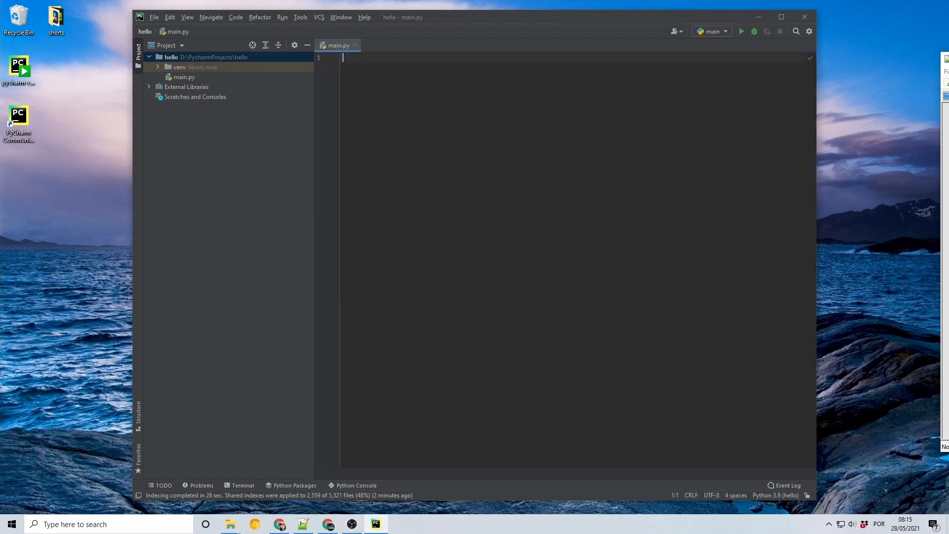
type("pri")
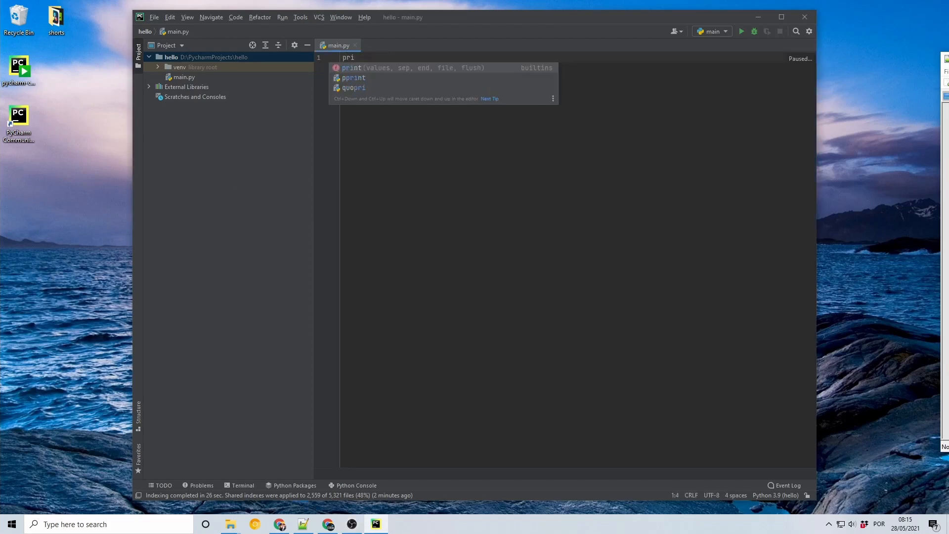
key("Return")
type("'")
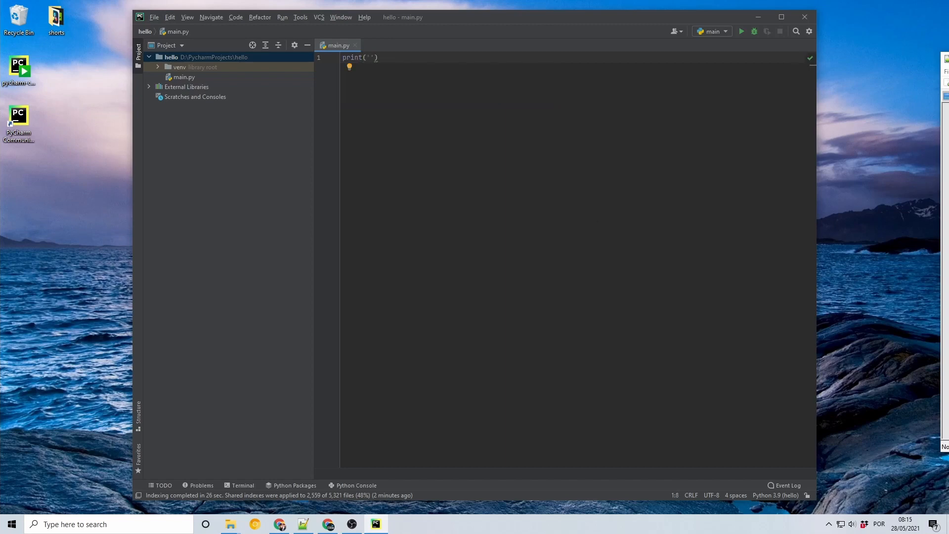
type("Hello, from More Than Code!")
Run main.py and check the printed message in the run output
right_click(440, 54)
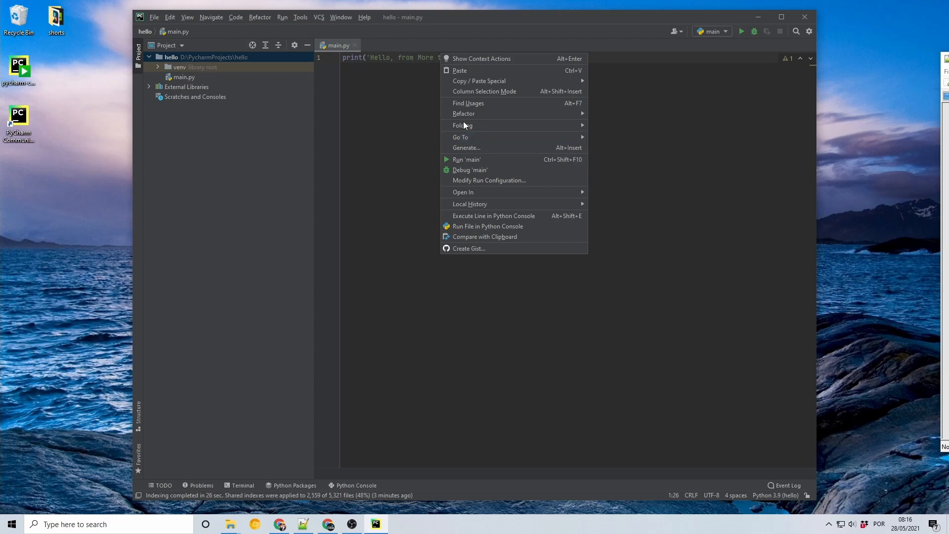
left_click(464, 159)
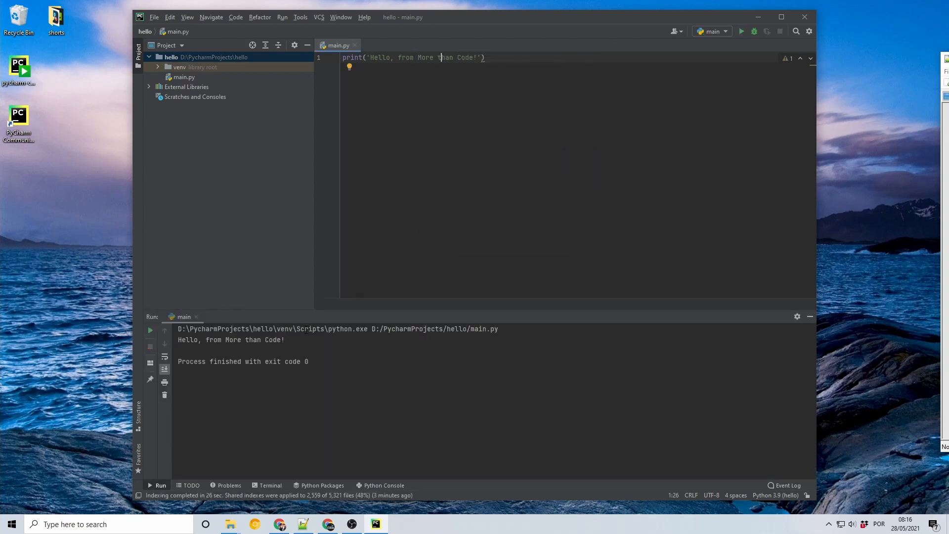
left_click_drag(303, 344, 177, 340)
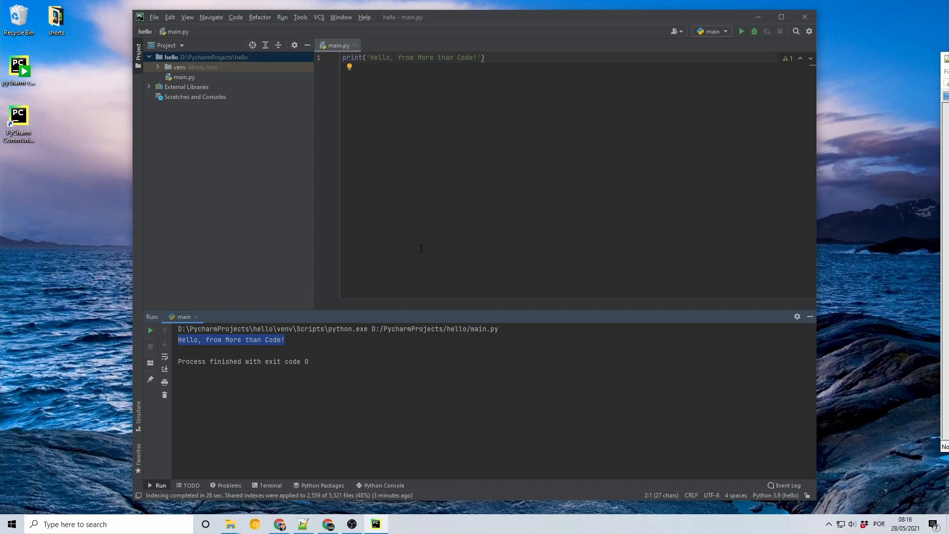
key("Escape")
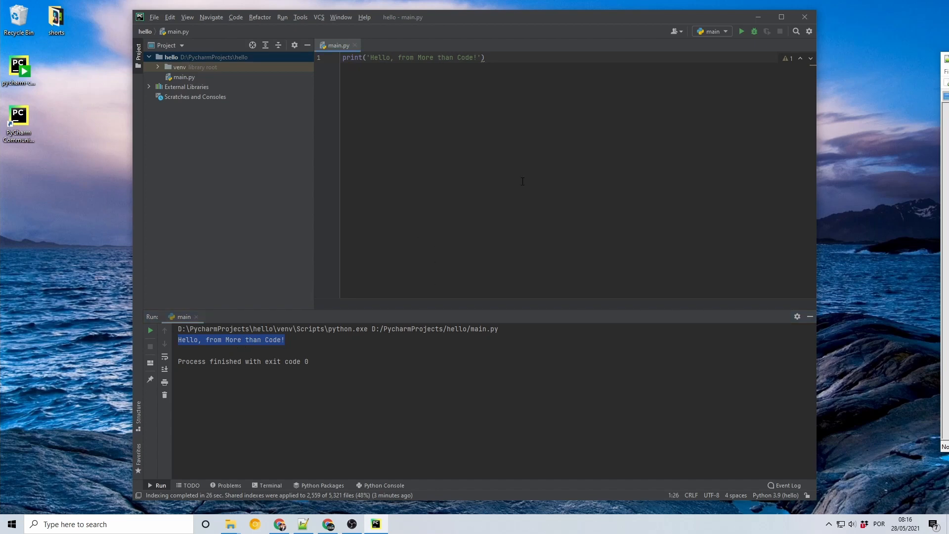